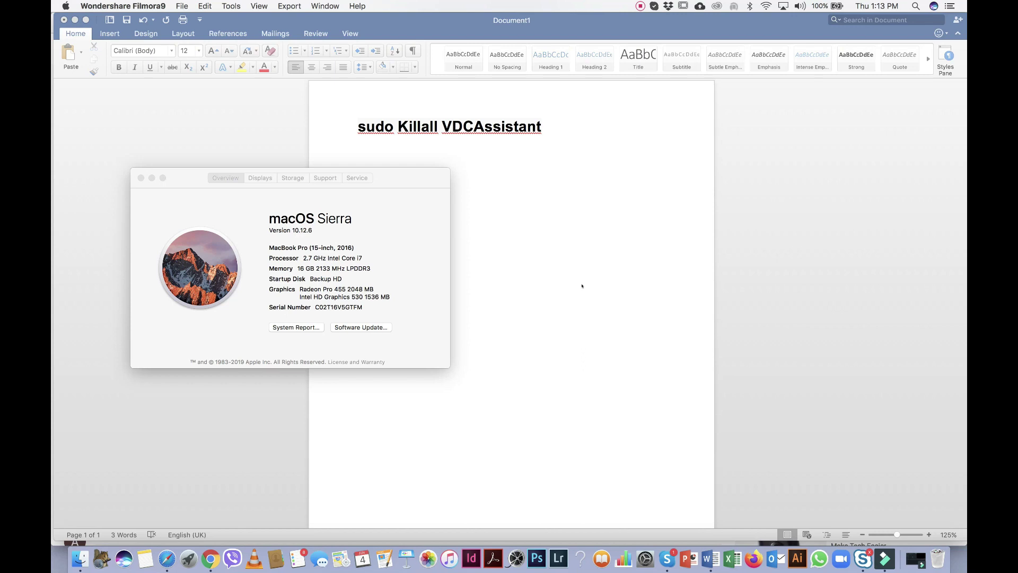
Step: Check a Skype conversation from the Dock and close the Skype window again
{"action": "left_click", "coordinate": [403, 176]}
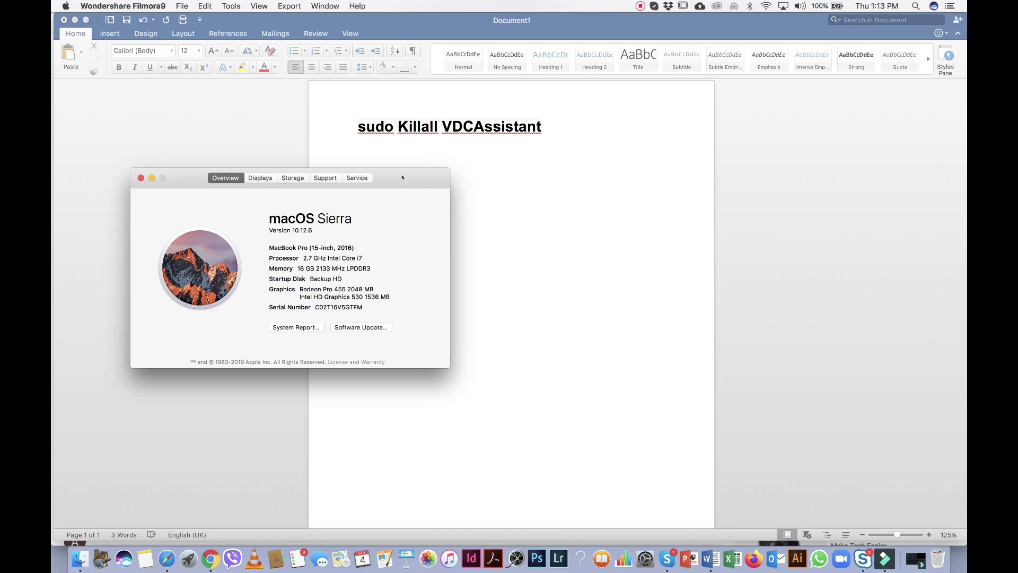
{"action": "left_click", "coordinate": [668, 558]}
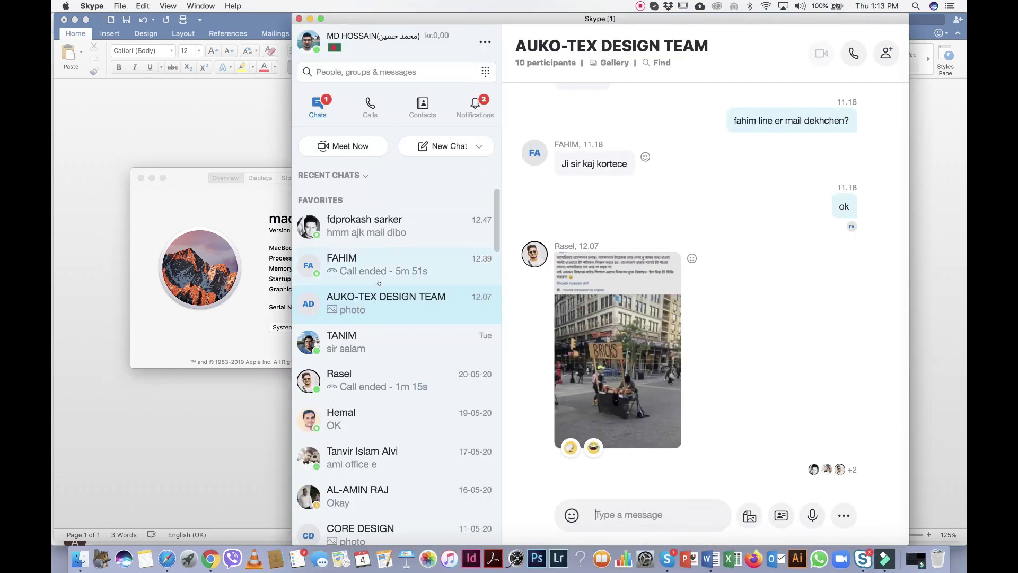
{"action": "left_click", "coordinate": [393, 270]}
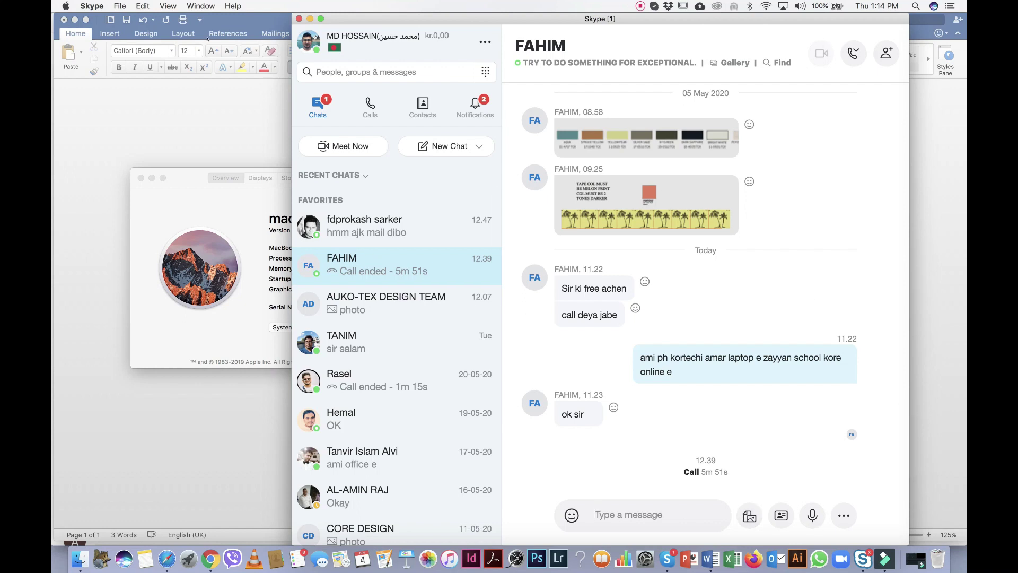
{"action": "left_click", "coordinate": [299, 19]}
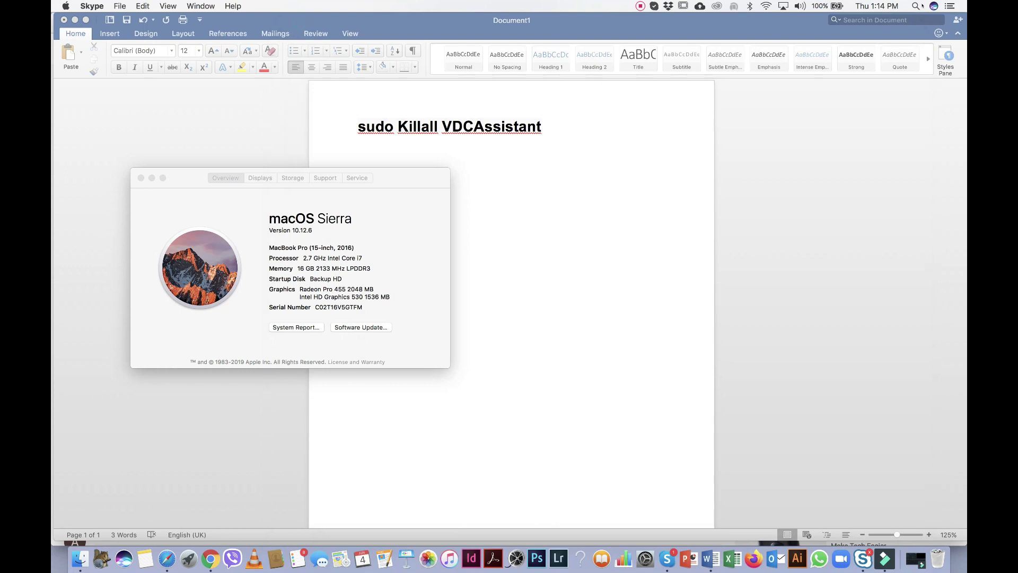
Step: Launch Photo Booth via Spotlight to check the camera, then close it
{"action": "key", "text": "super+space"}
{"action": "type", "text": "ph"}
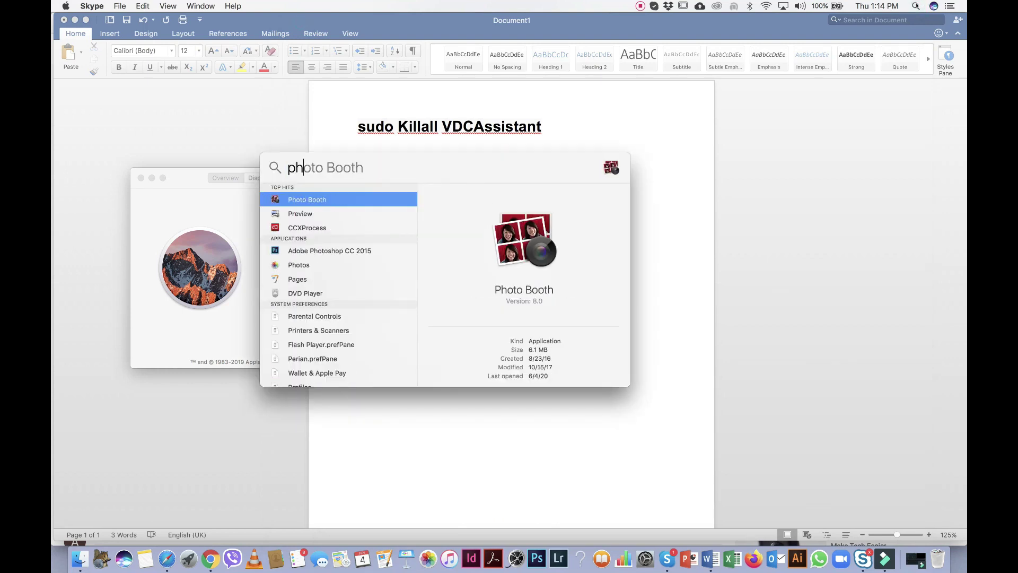
{"action": "key", "text": "Return"}
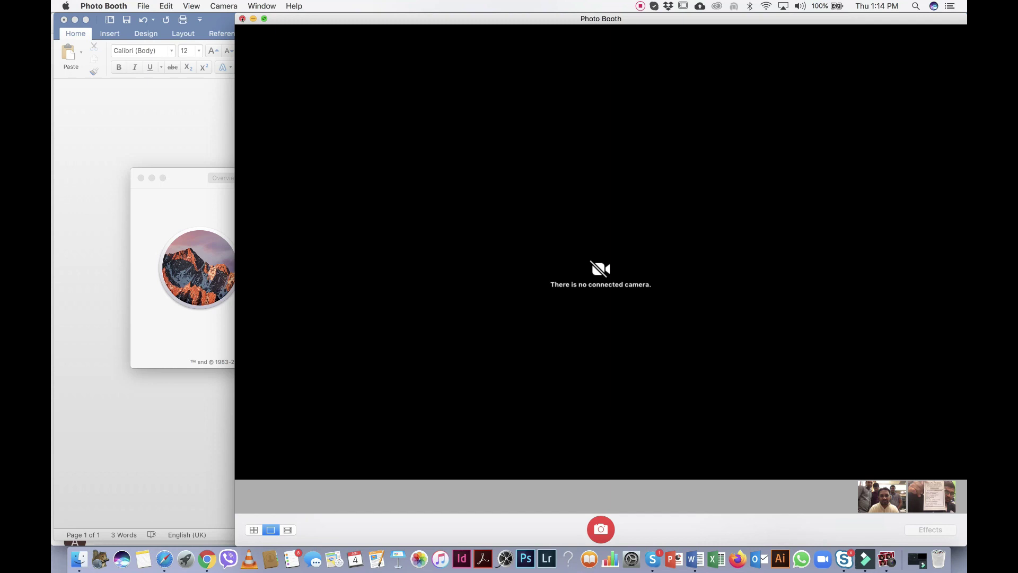
{"action": "left_click", "coordinate": [242, 18]}
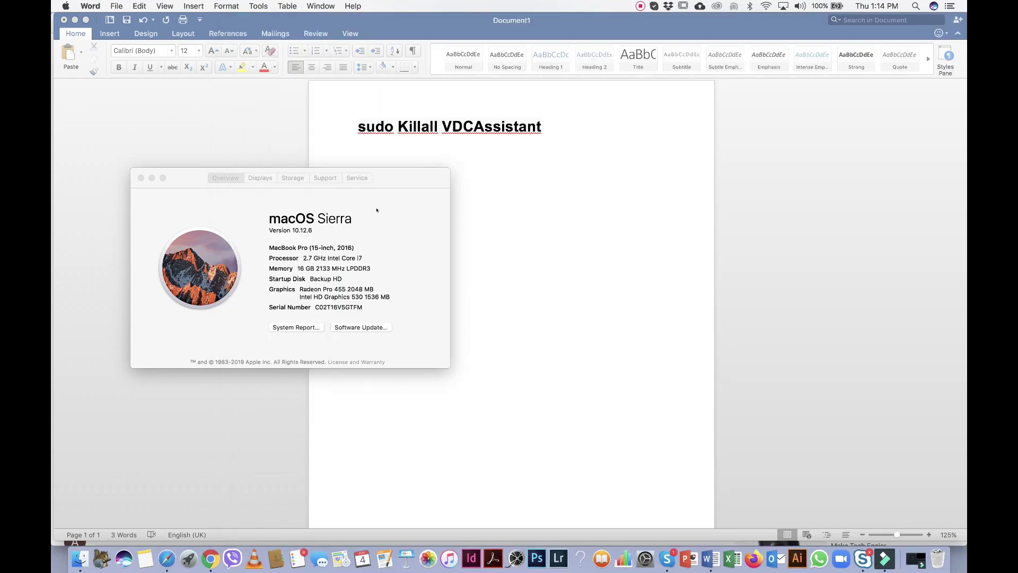
Step: Bring the About This Mac window forward and close it
{"action": "left_click", "coordinate": [383, 184]}
{"action": "left_click_drag", "start_coordinate": [239, 172], "coordinate": [232, 169]}
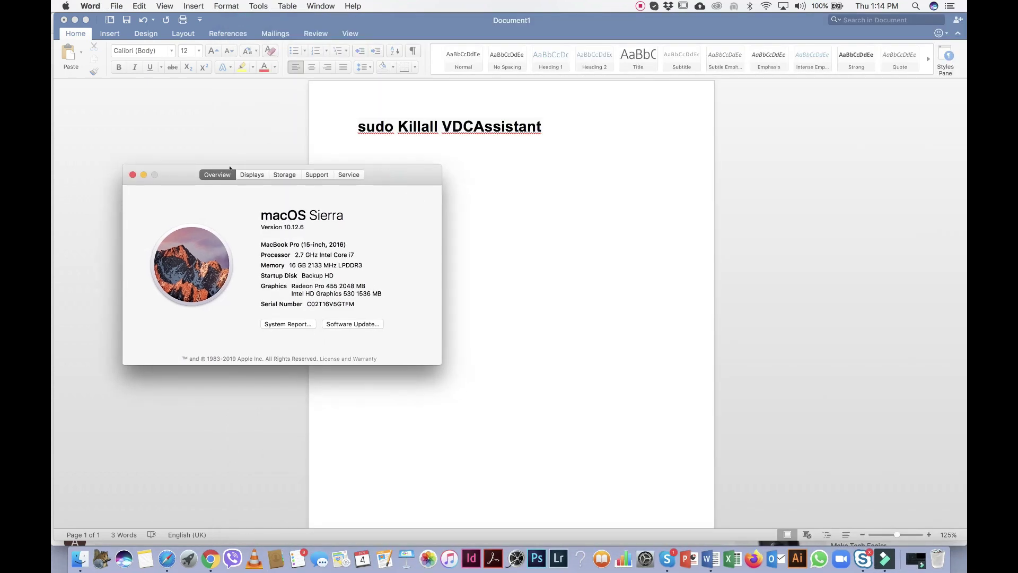
{"action": "left_click", "coordinate": [132, 174]}
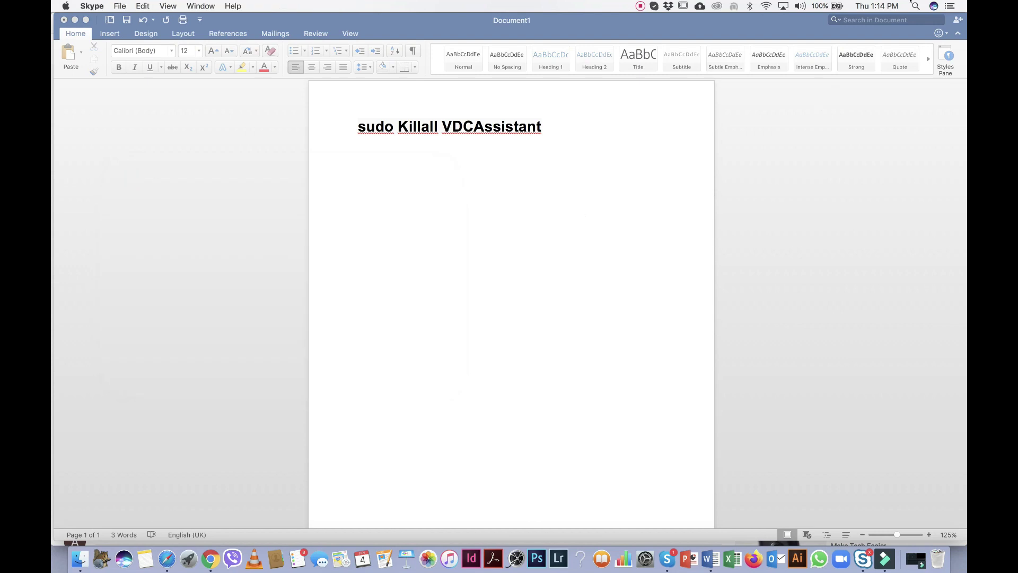
Step: Launch Terminal via Spotlight, move its window left, and return to the Word note
{"action": "key", "text": "super+space"}
{"action": "type", "text": "ph"}
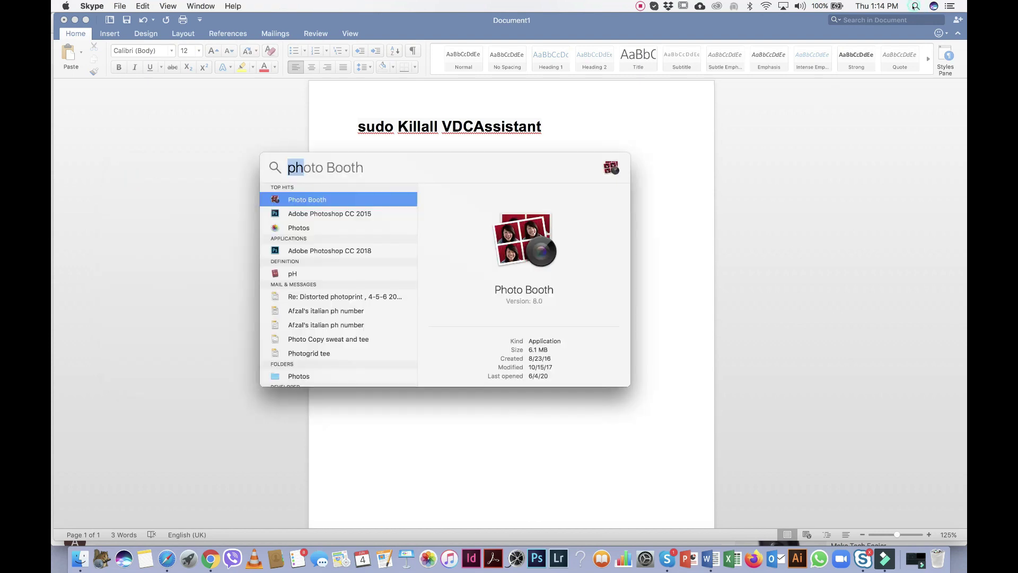
{"action": "type", "text": "ter"}
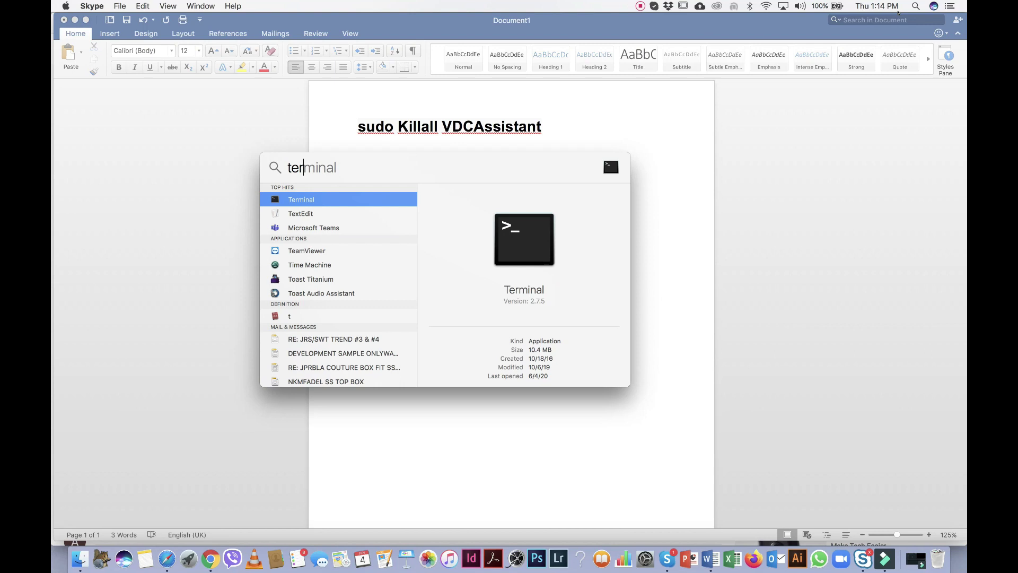
{"action": "type", "text": "minal"}
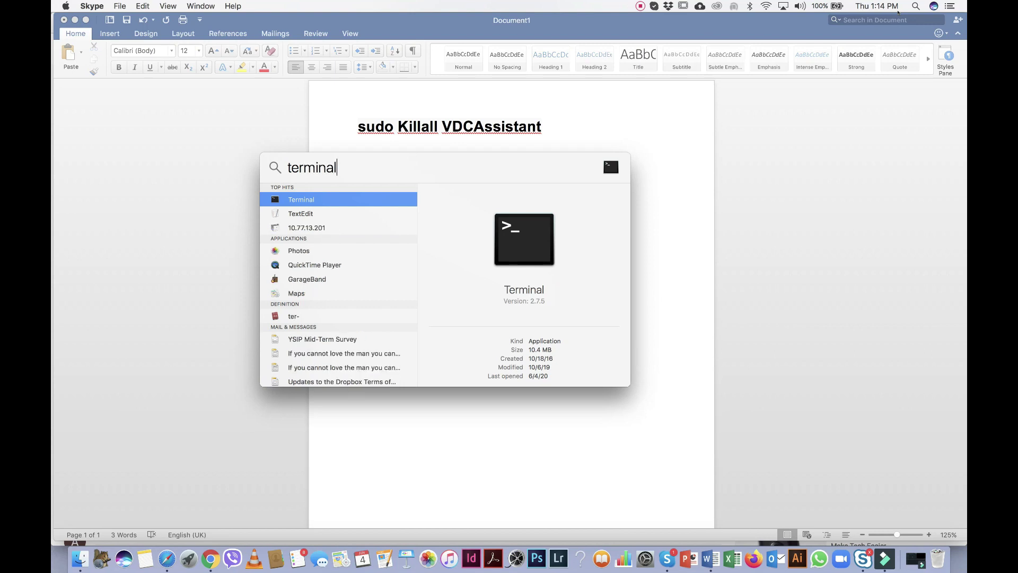
{"action": "key", "text": "Return"}
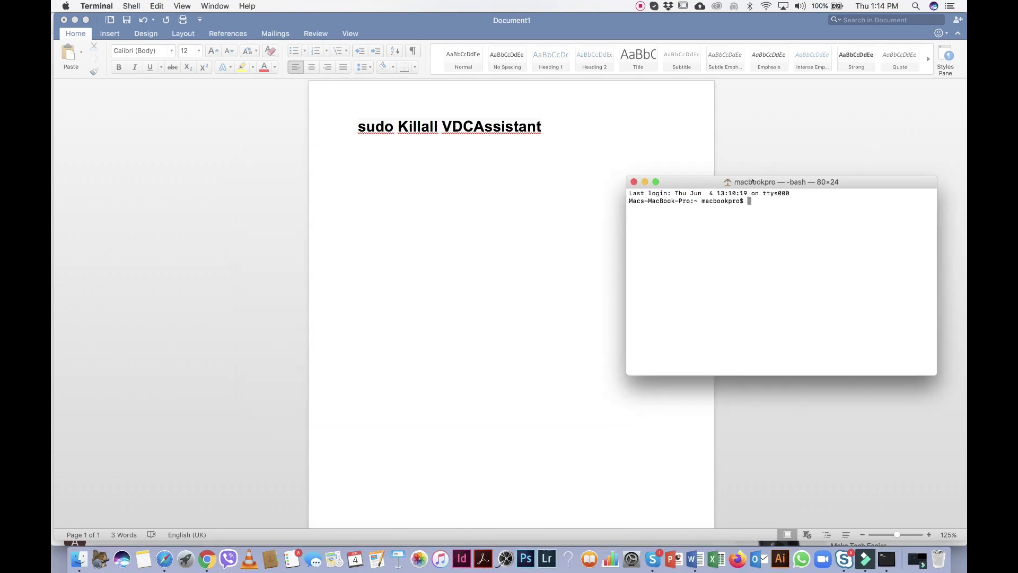
{"action": "left_click_drag", "start_coordinate": [742, 183], "coordinate": [606, 178]}
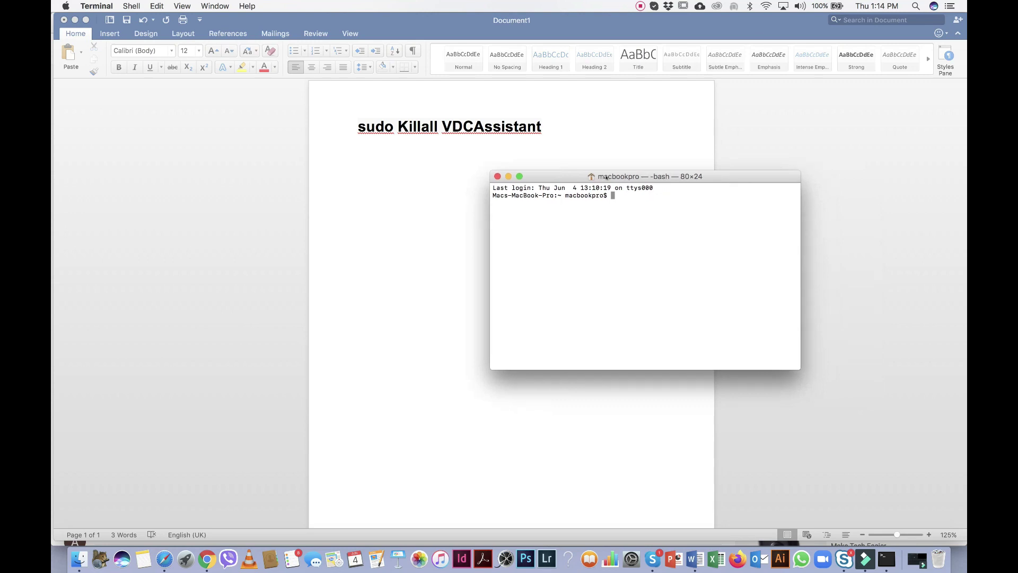
{"action": "left_click_drag", "start_coordinate": [566, 176], "coordinate": [514, 192]}
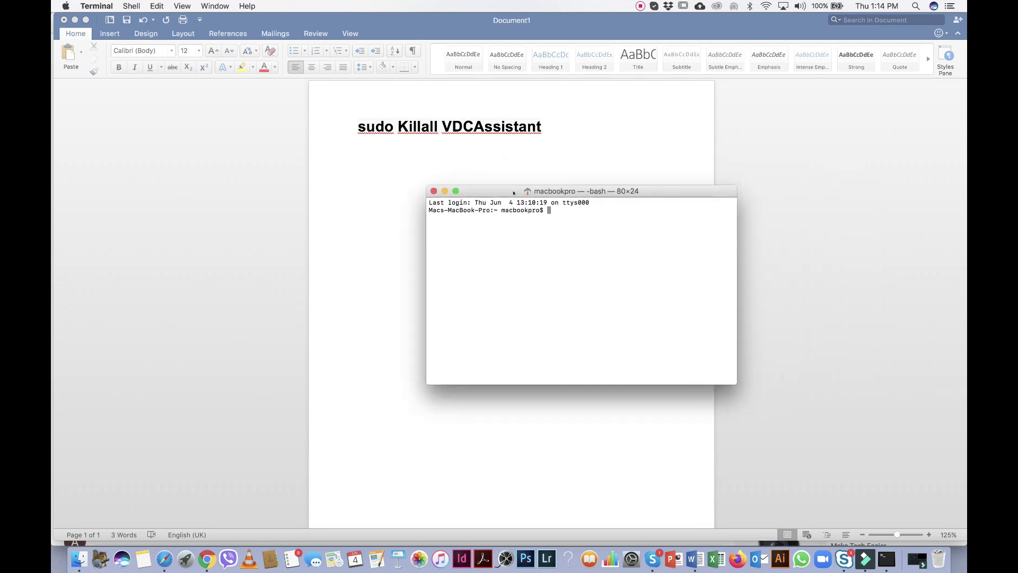
{"action": "left_click", "coordinate": [358, 142]}
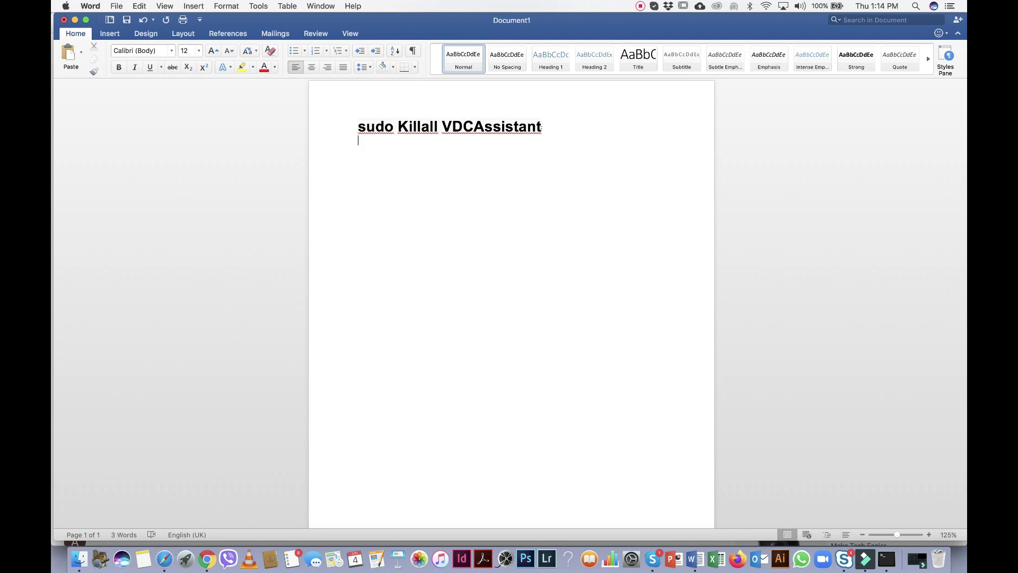
Step: Copy the 'sudo Killall VDCAssistant' line from Word and bring Terminal forward
{"action": "left_click_drag", "start_coordinate": [544, 126], "coordinate": [360, 126]}
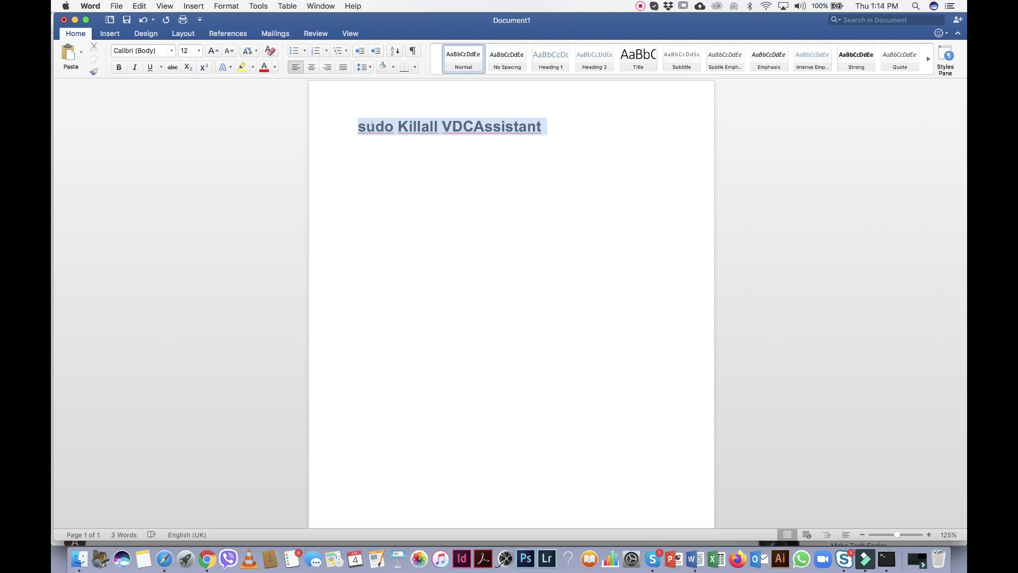
{"action": "key", "text": "super+c"}
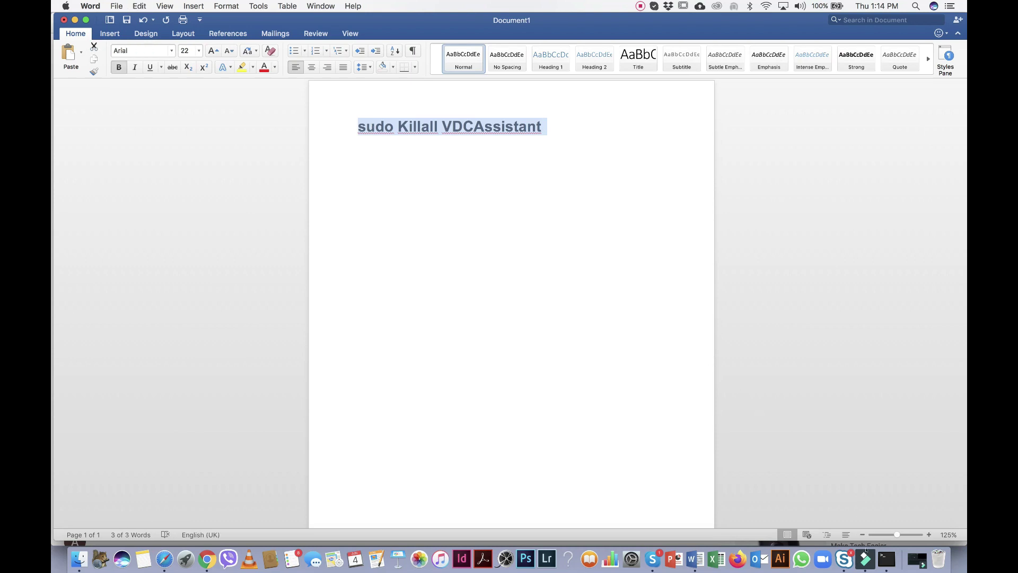
{"action": "left_click", "coordinate": [866, 559]}
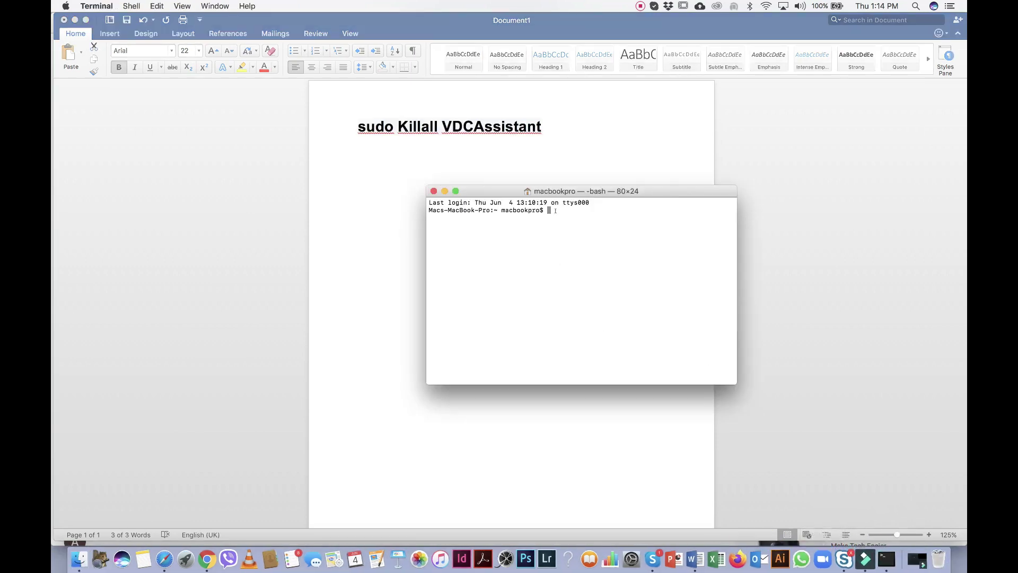
Step: Run 'sudo Killall VDCAssistant' in Terminal and submit the administrator password
{"action": "key", "text": "super+v"}
{"action": "key", "text": "Return"}
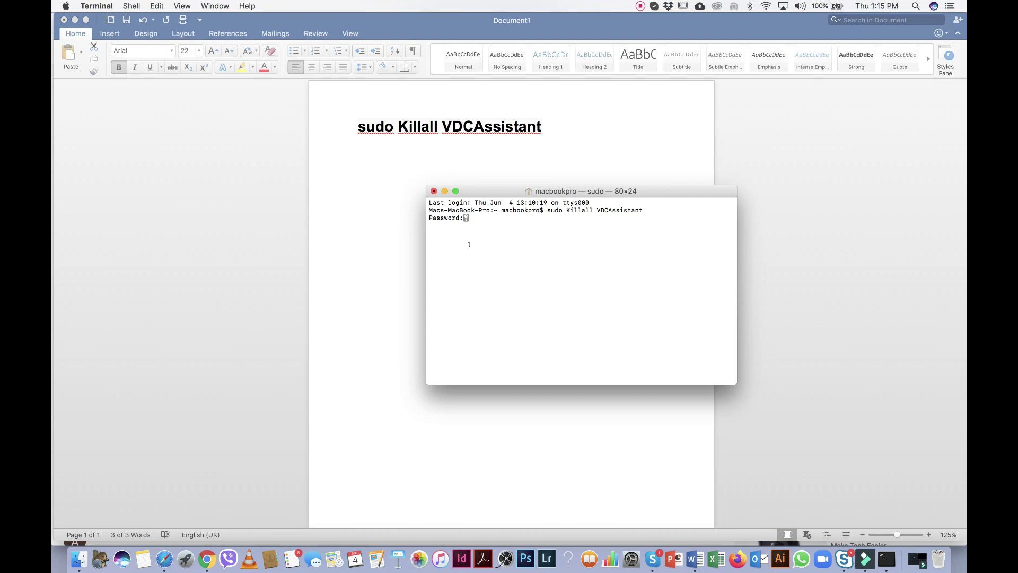
{"action": "key", "text": "Return"}
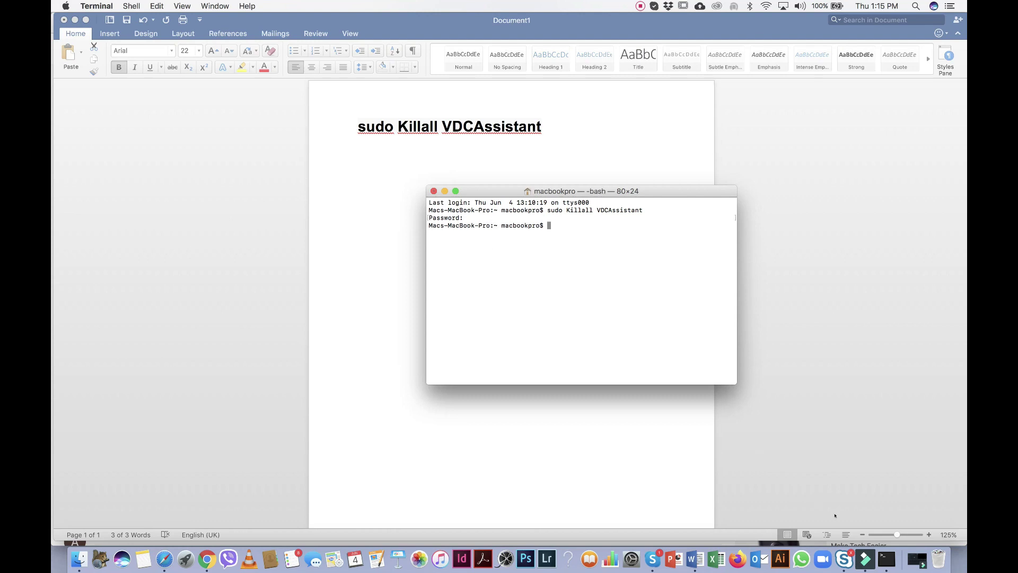
{"action": "key", "text": "super+space"}
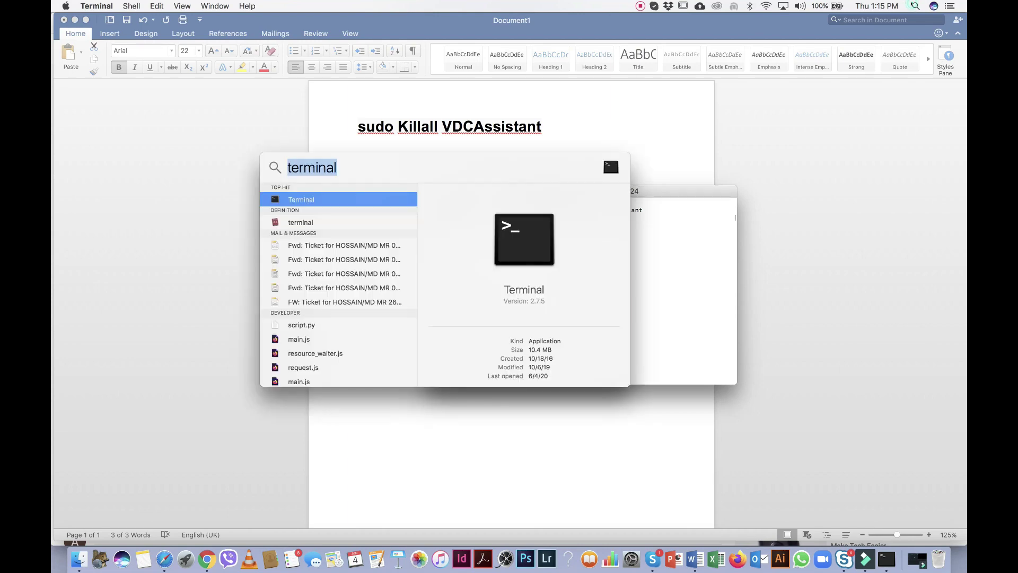
{"action": "type", "text": "pho"}
{"action": "key", "text": "Return"}
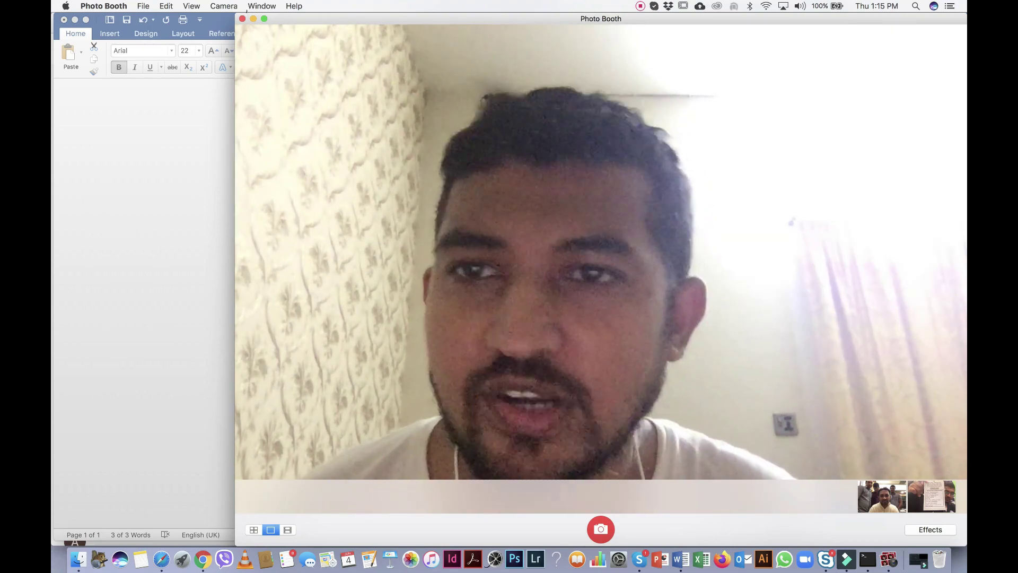
{"action": "key", "text": "super+q"}
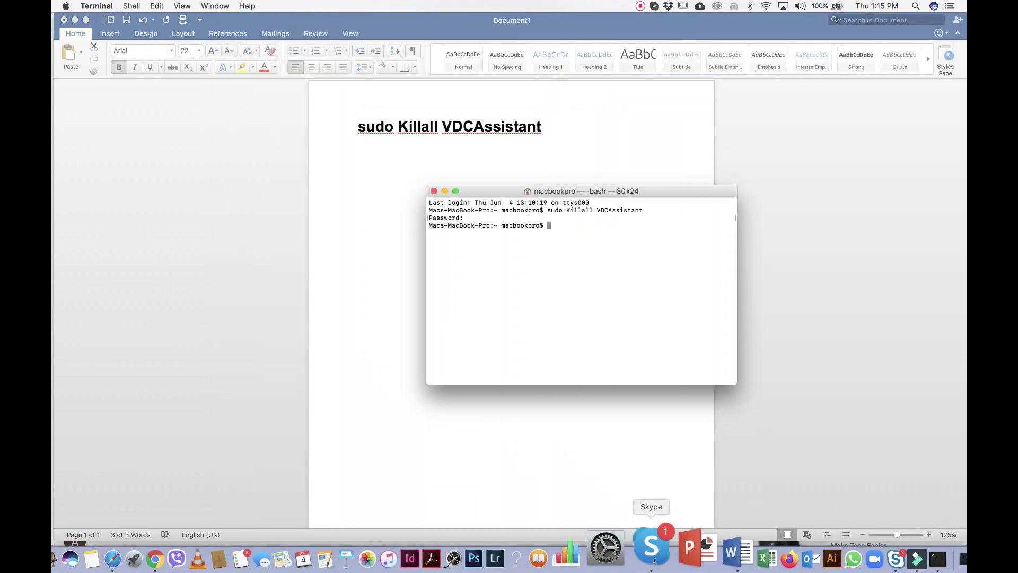
{"action": "left_click", "coordinate": [652, 559]}
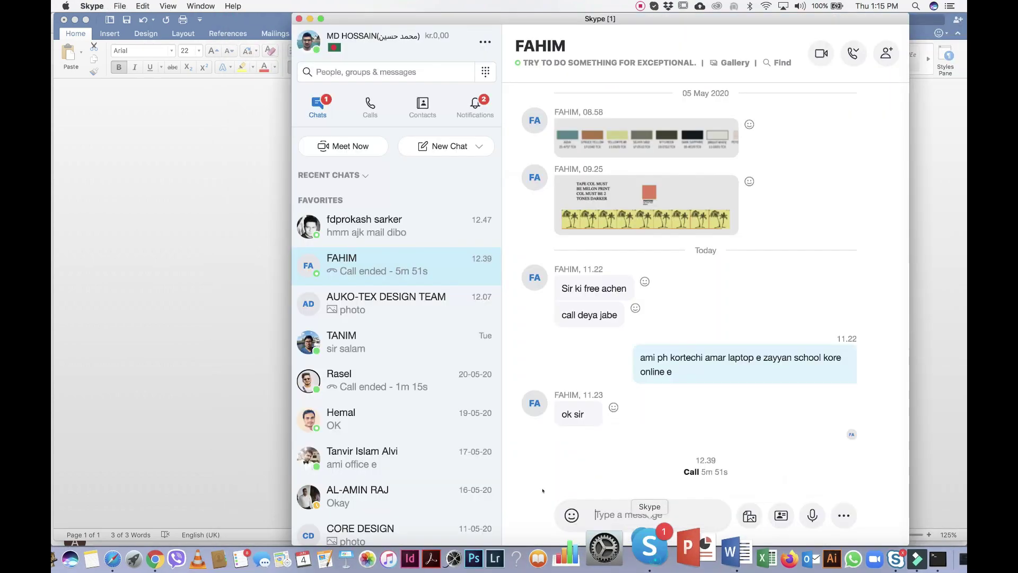
{"action": "left_click", "coordinate": [367, 339]}
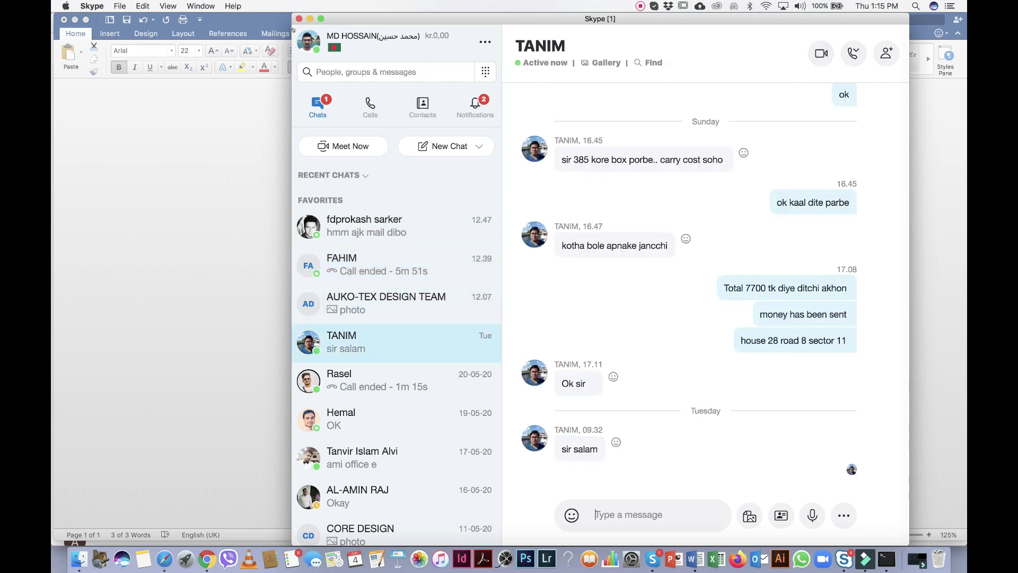
{"action": "key", "text": "super+w"}
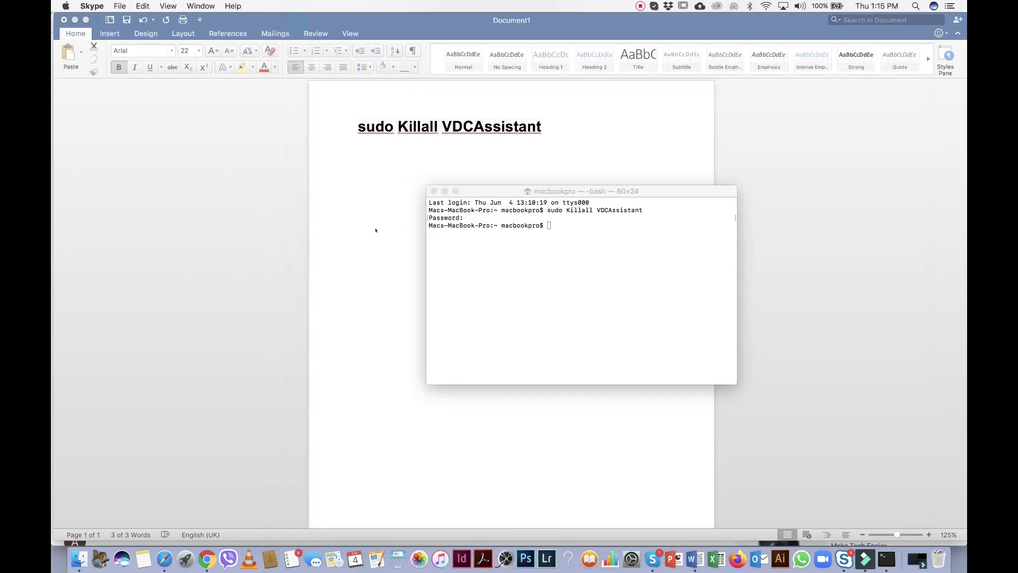